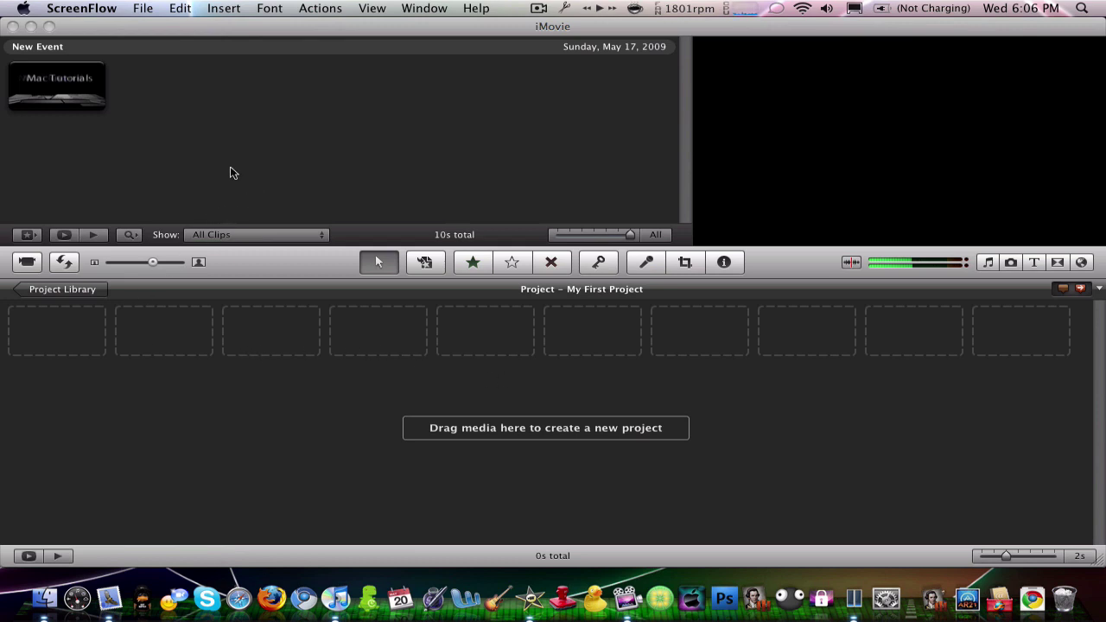
Drag the whole 10-second Mac Tutorials event clip into My First Project.
left_click(307, 30)
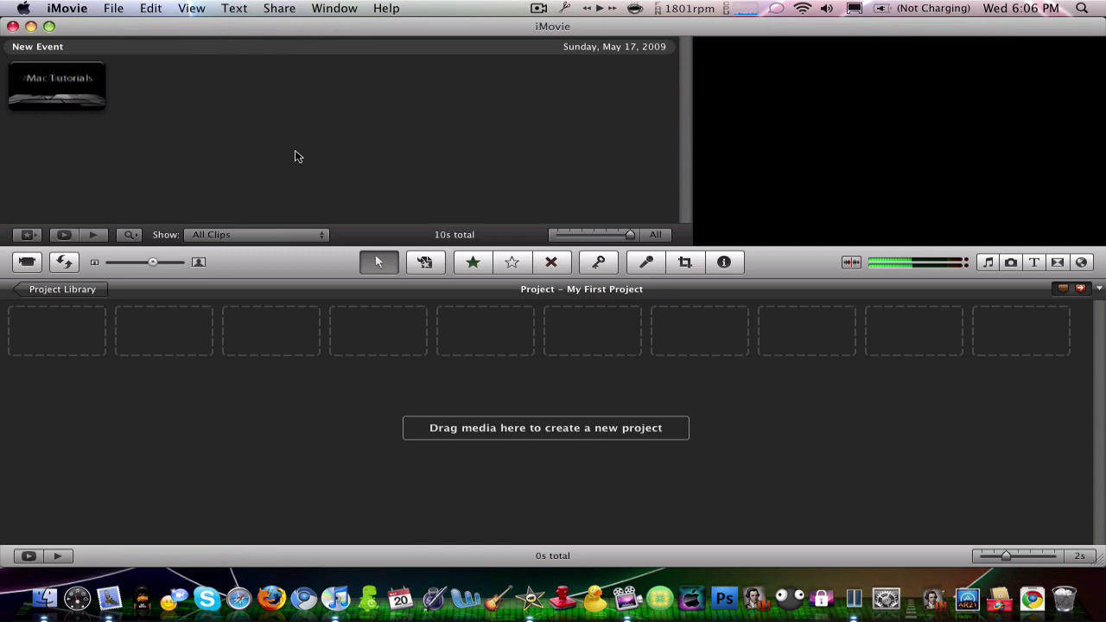
left_click(72, 90)
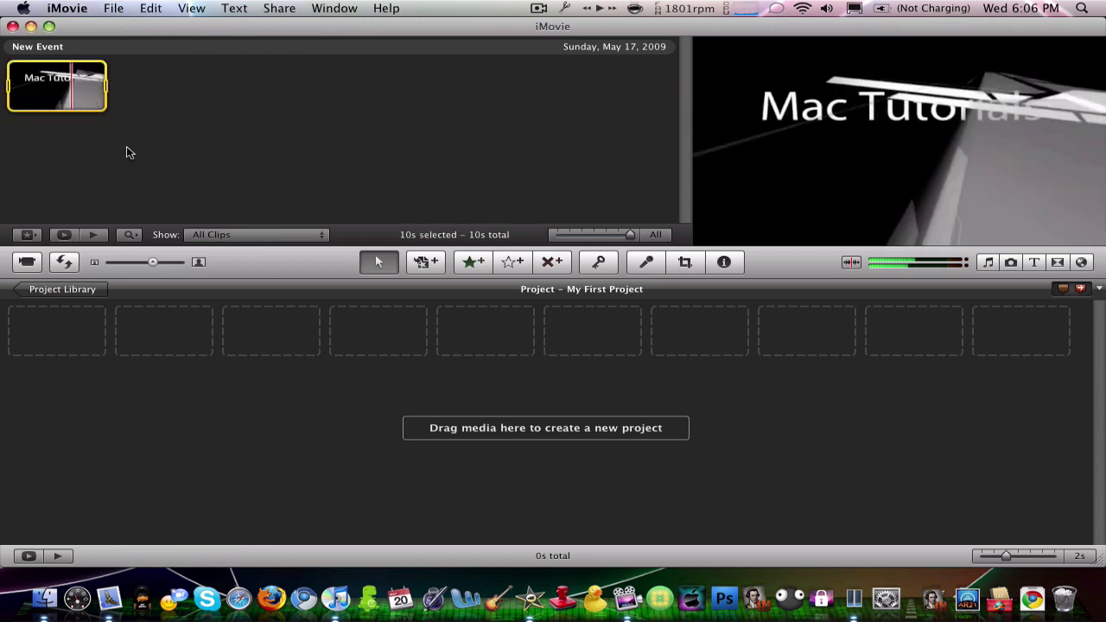
mouse_move(81, 84)
left_mouse_down()
mouse_move(139, 349)
mouse_move(298, 393)
left_mouse_up()
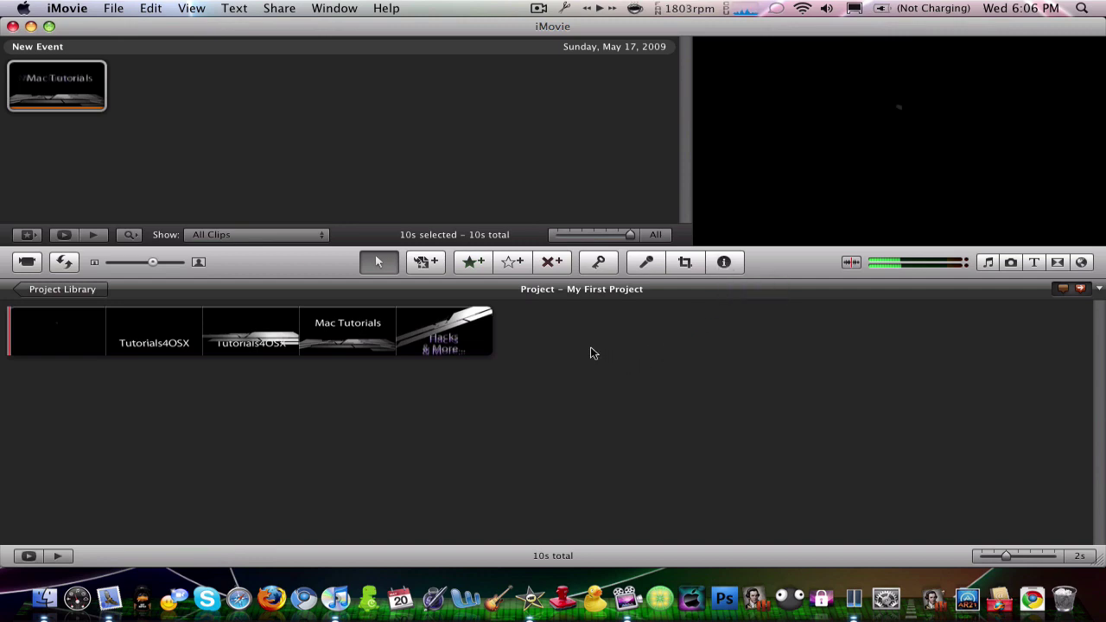
Show the project clip's Inspector, with its 10s duration and no video effect.
key("i")
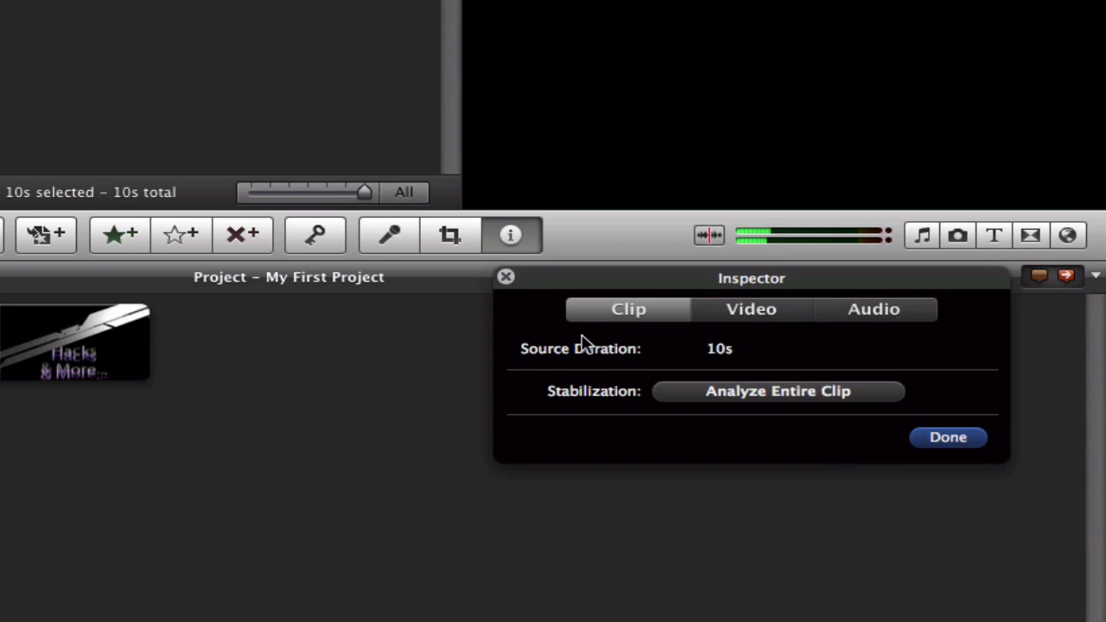
left_click(507, 277)
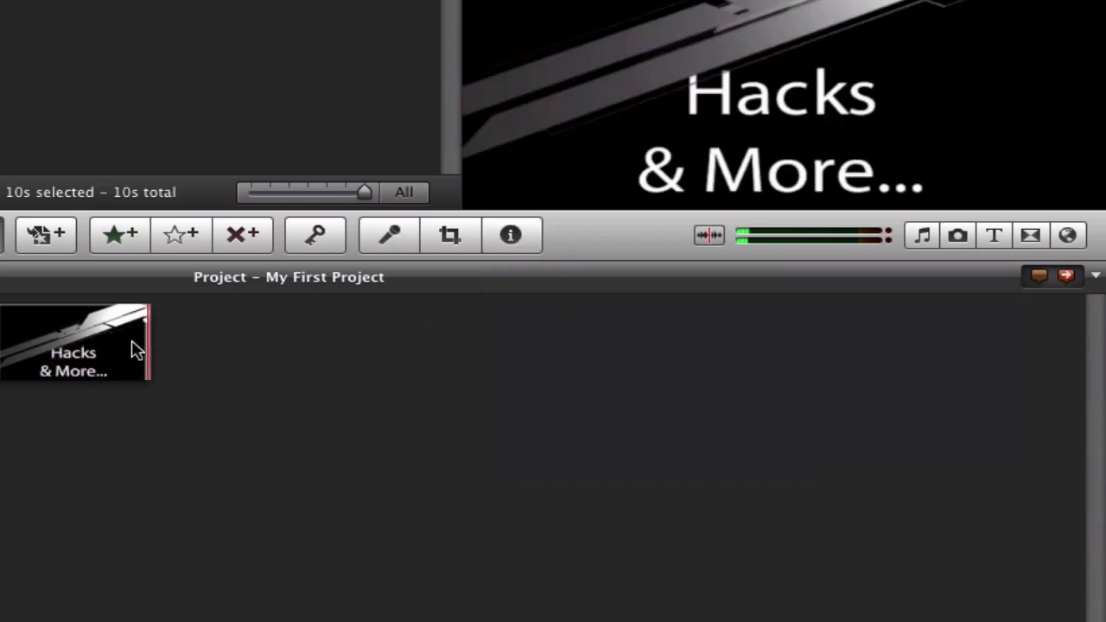
left_click(131, 346)
left_click(511, 235)
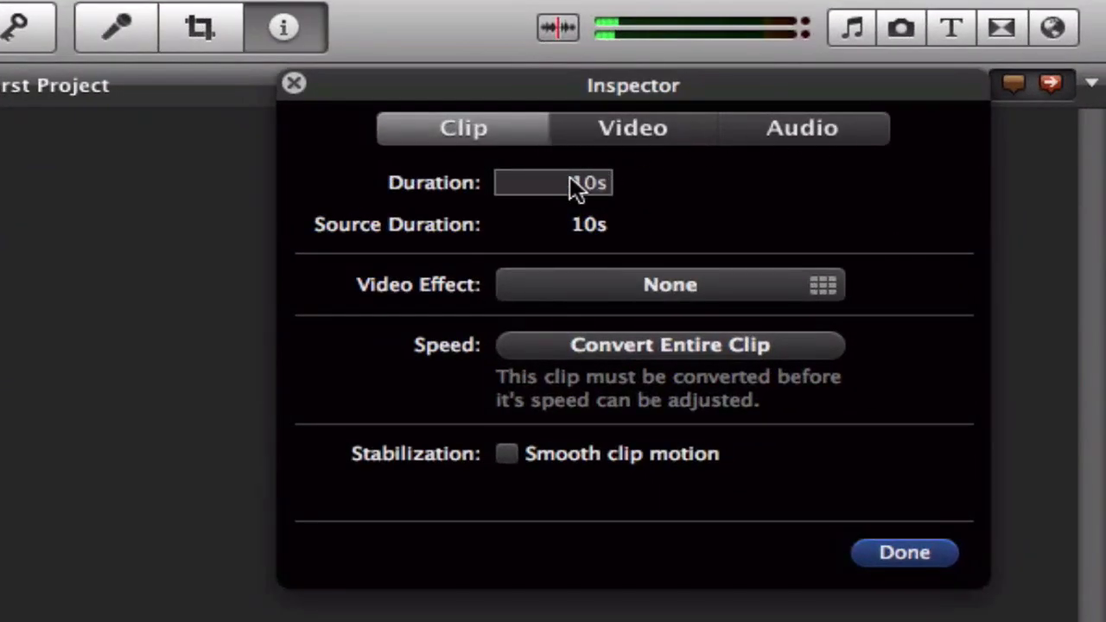
Check the clip's video settings in the Inspector, leaving speed at 100%.
left_click(649, 141)
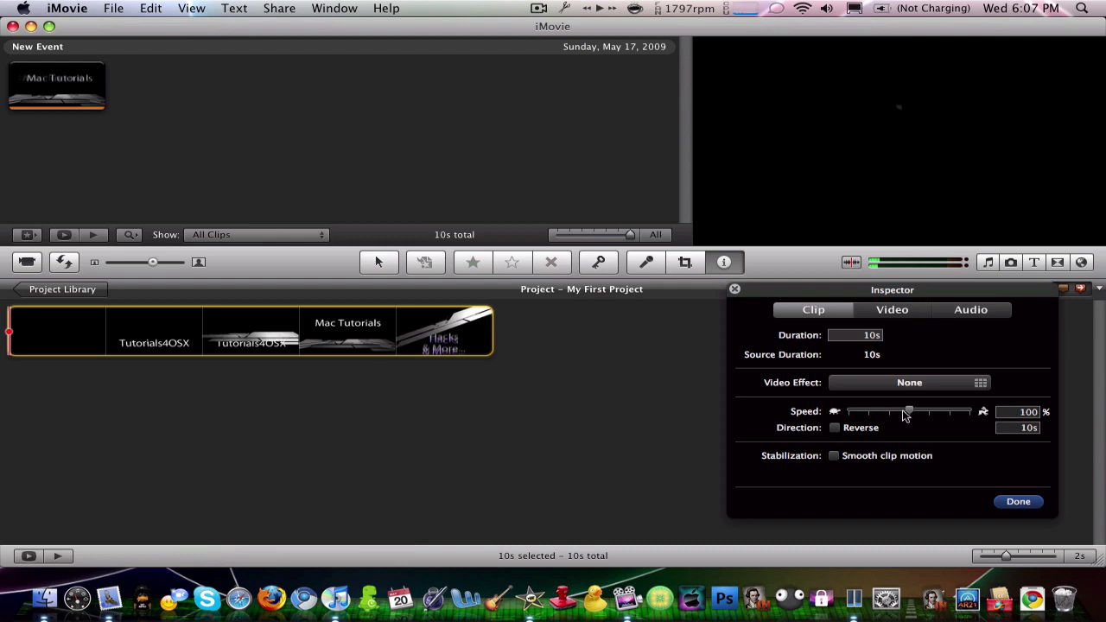
Slow the clip to 12.5% (1:20 long) and preview it, then set speed to 200%.
left_click_drag(905, 416, 853, 416)
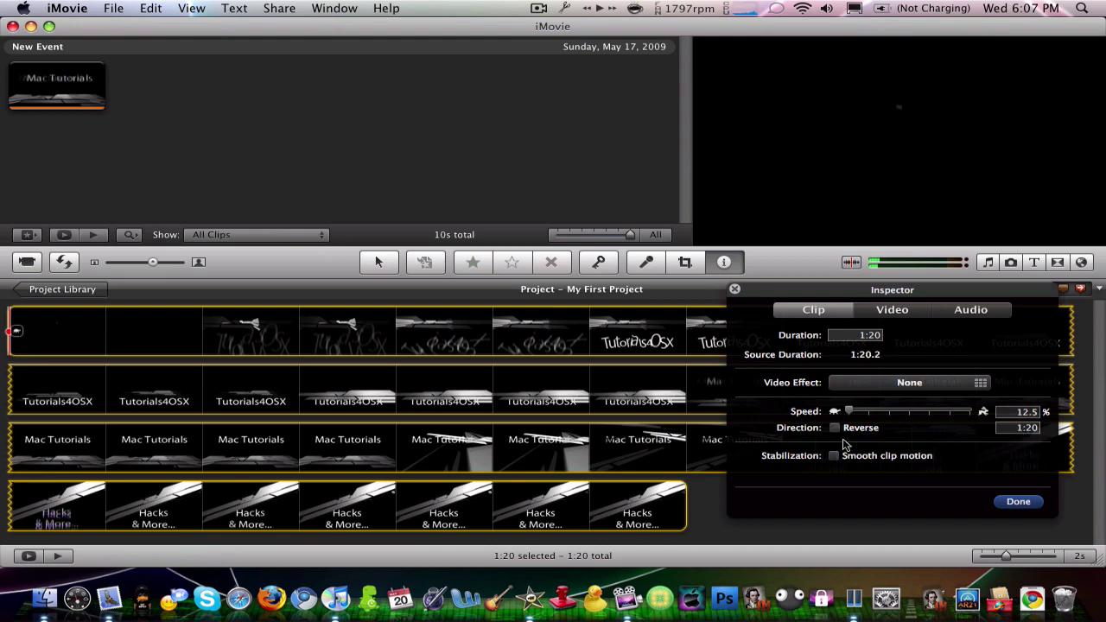
left_click(1018, 501)
key("space")
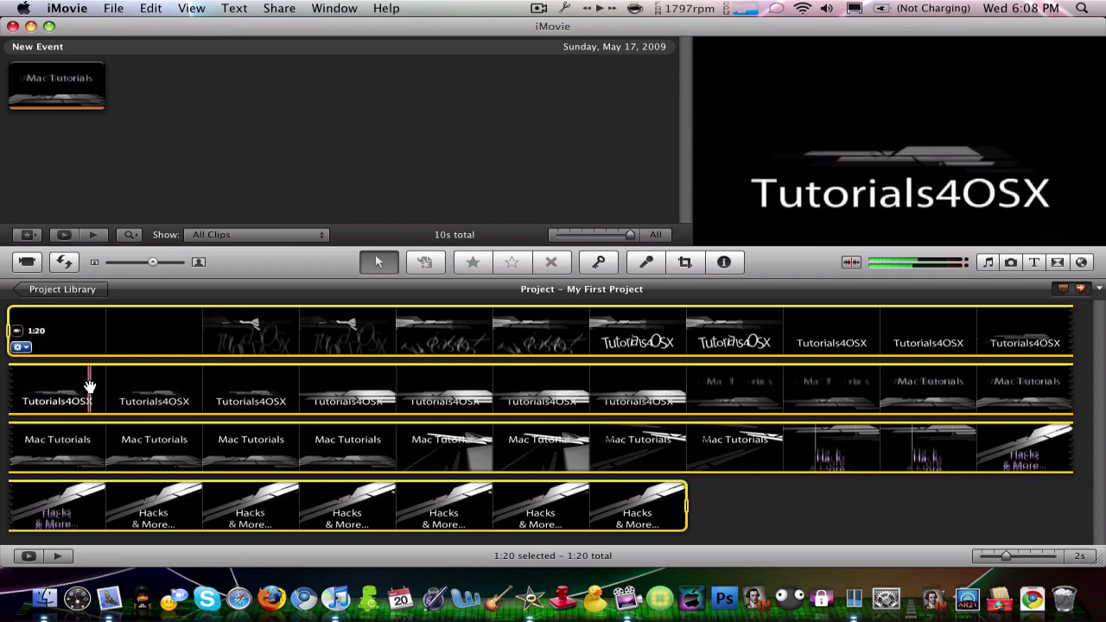
double_click(89, 389)
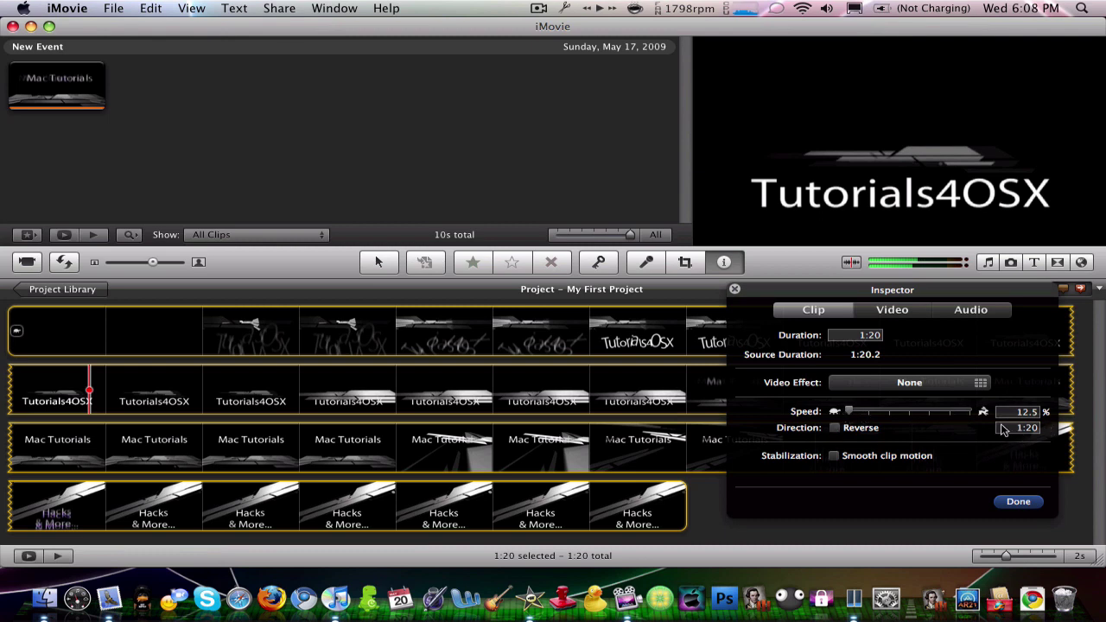
left_click_drag(847, 414, 929, 411)
Preview the clip at 200%, then apply 400% speed and preview again.
left_click(1016, 502)
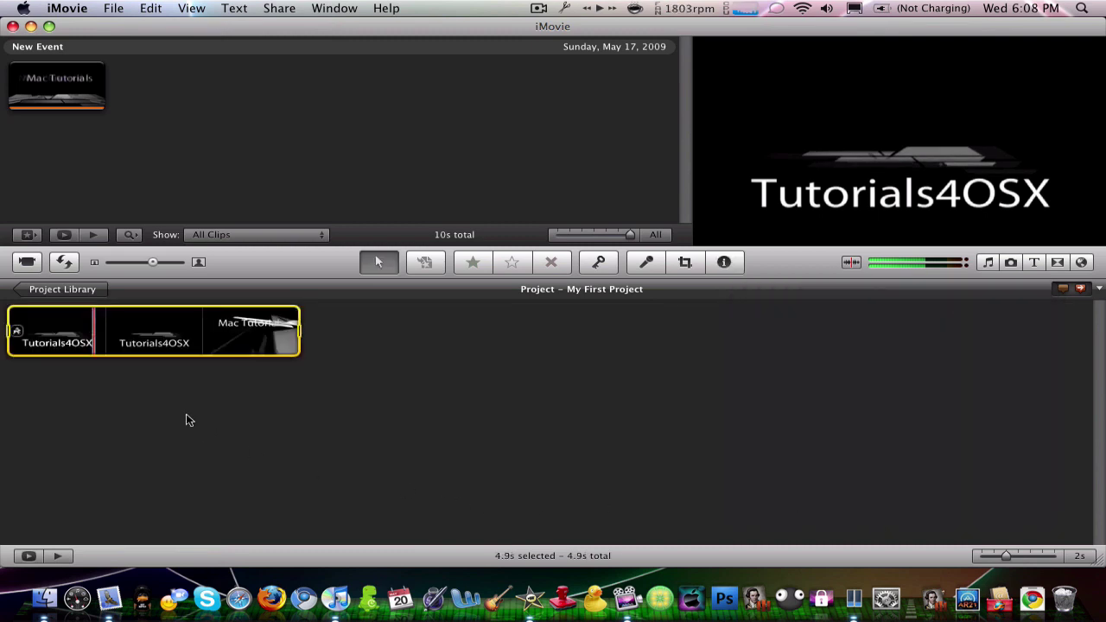
key("space")
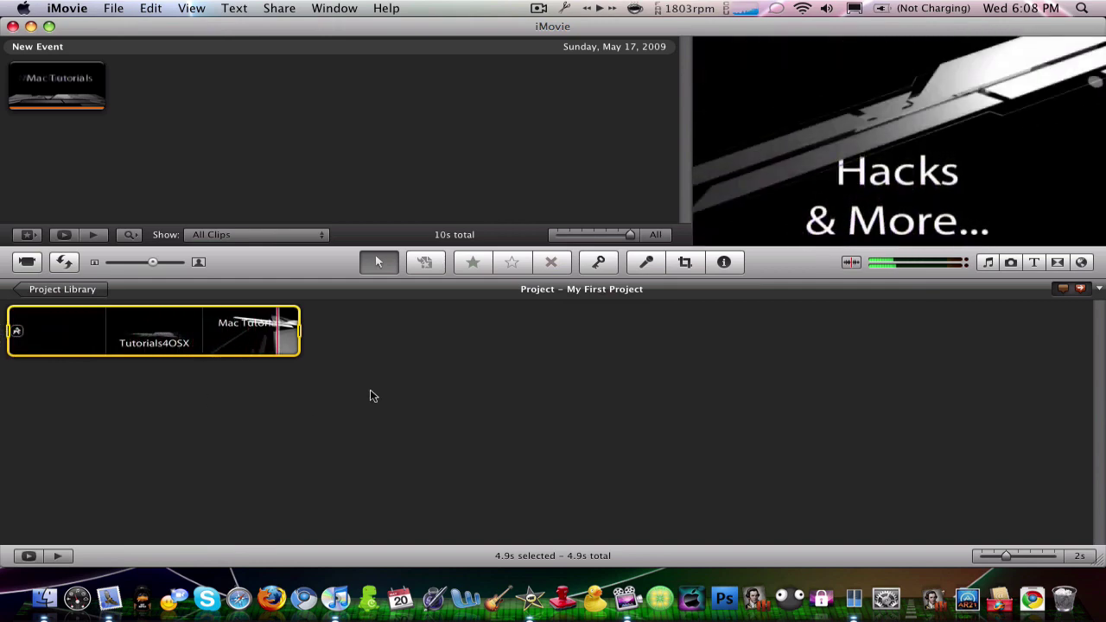
key("i")
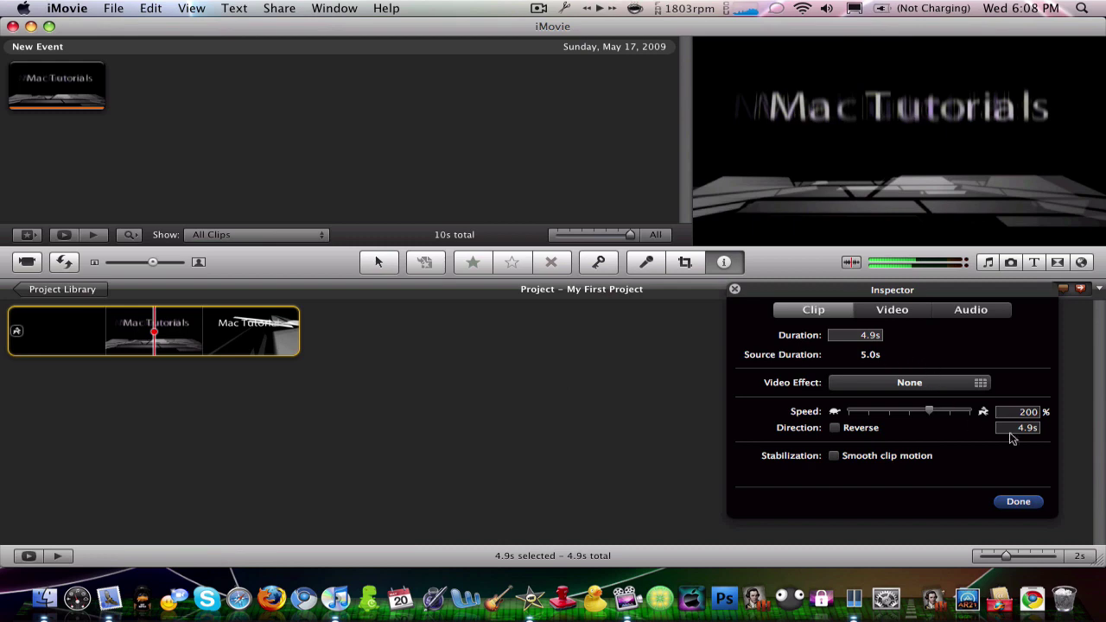
left_click(1018, 501)
key("backslash")
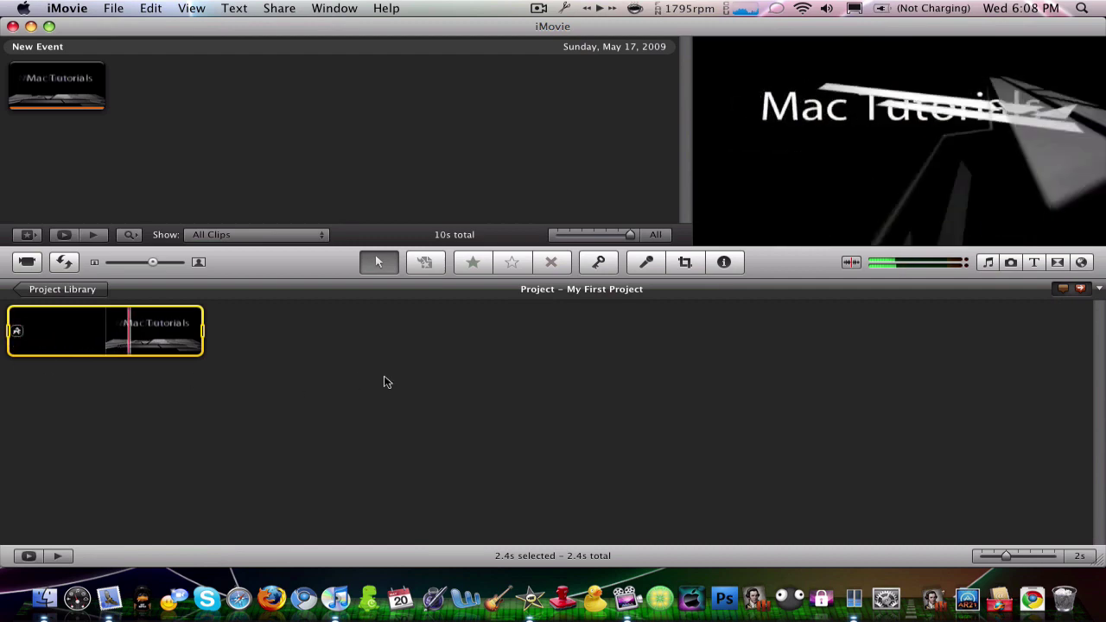
Raise the clip speed to 800% so it lasts 1.2 seconds, and preview it.
key("i")
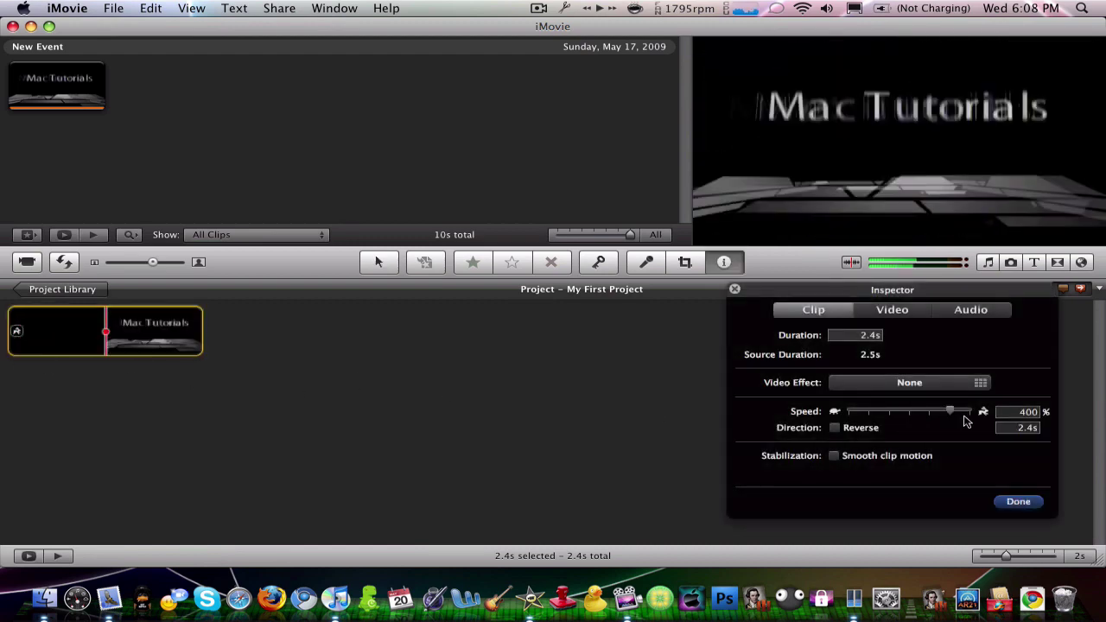
left_click_drag(950, 412, 970, 412)
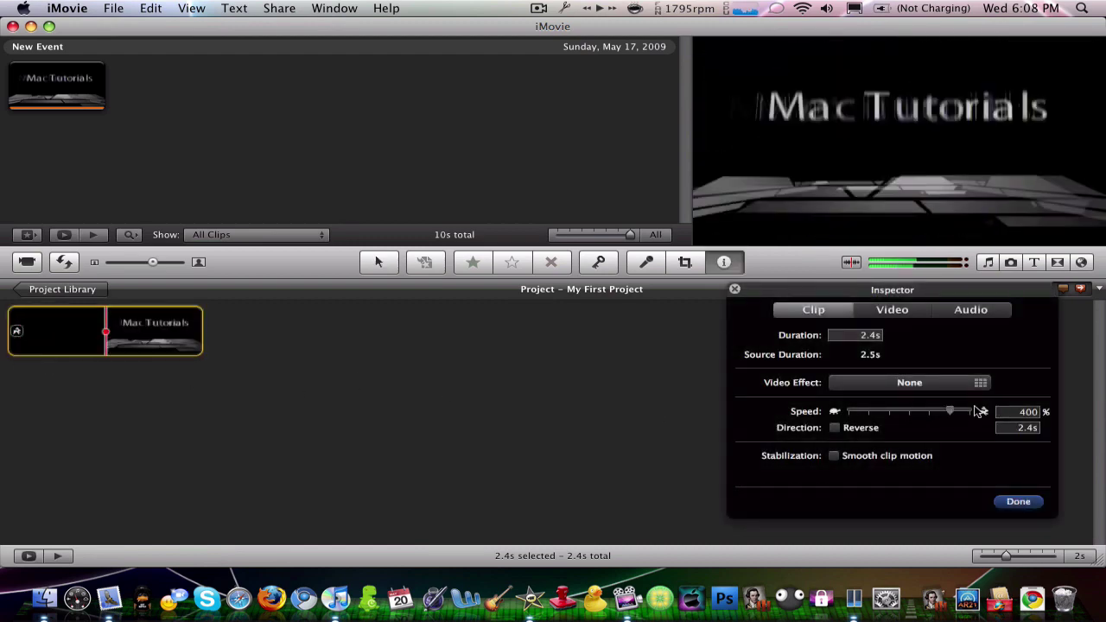
left_click(1015, 508)
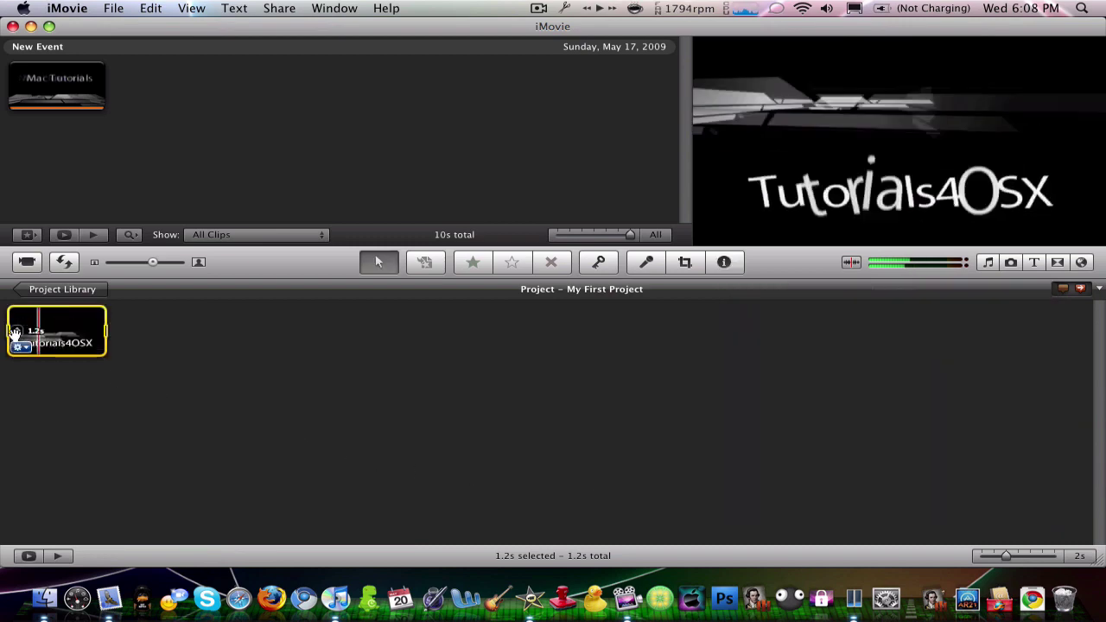
key("space")
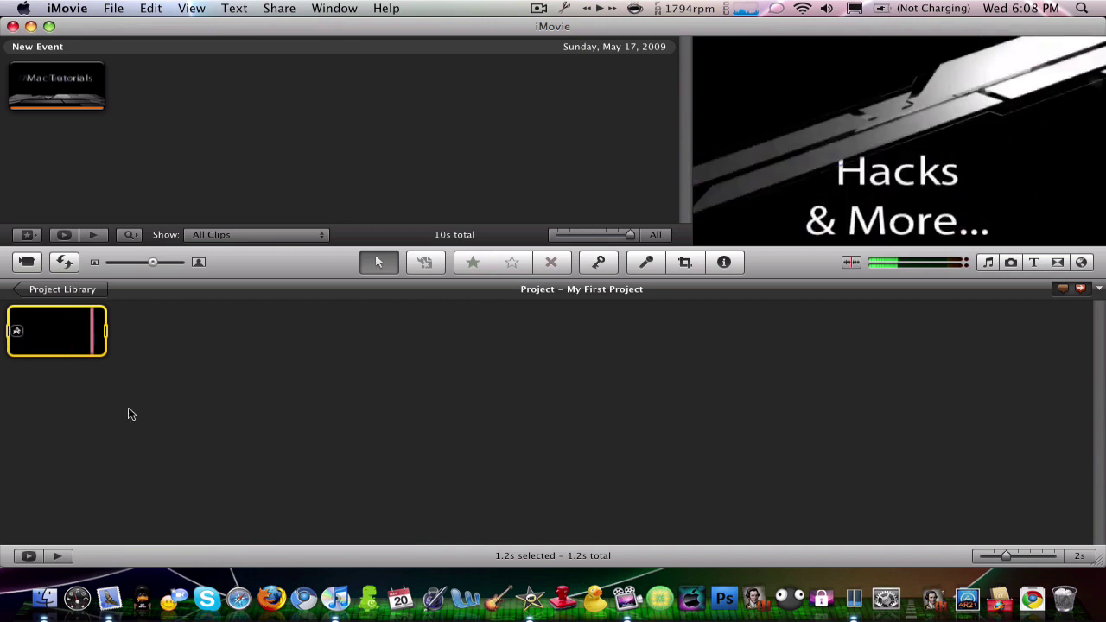
key("i")
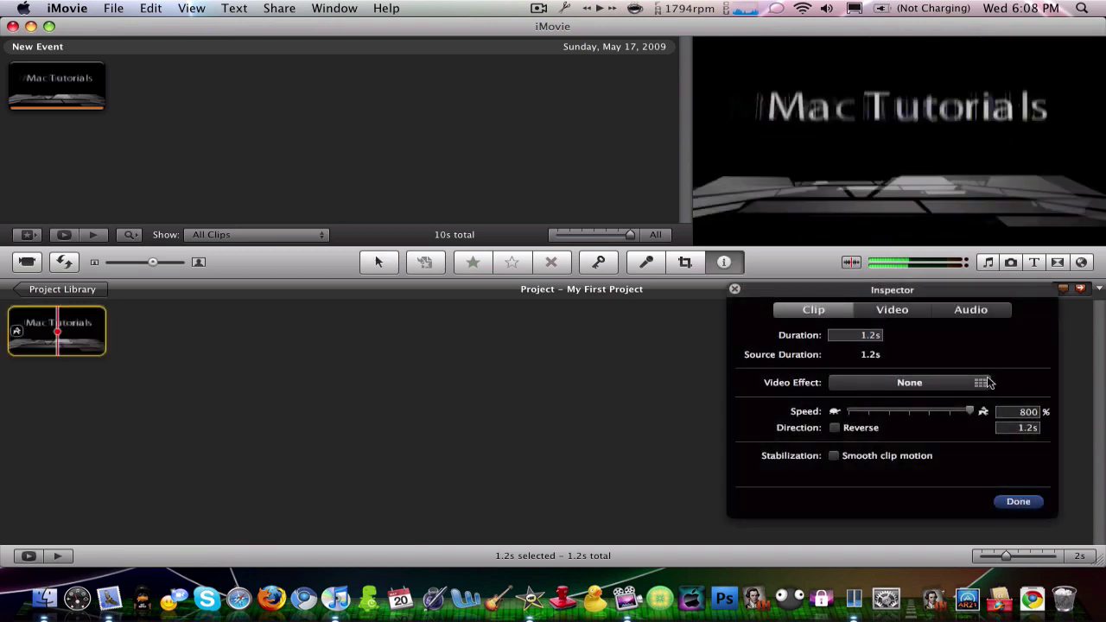
Reverse the clip at 100% speed (9.6 seconds) and preview the reversed playback.
left_click(835, 428)
left_click_drag(967, 412, 909, 413)
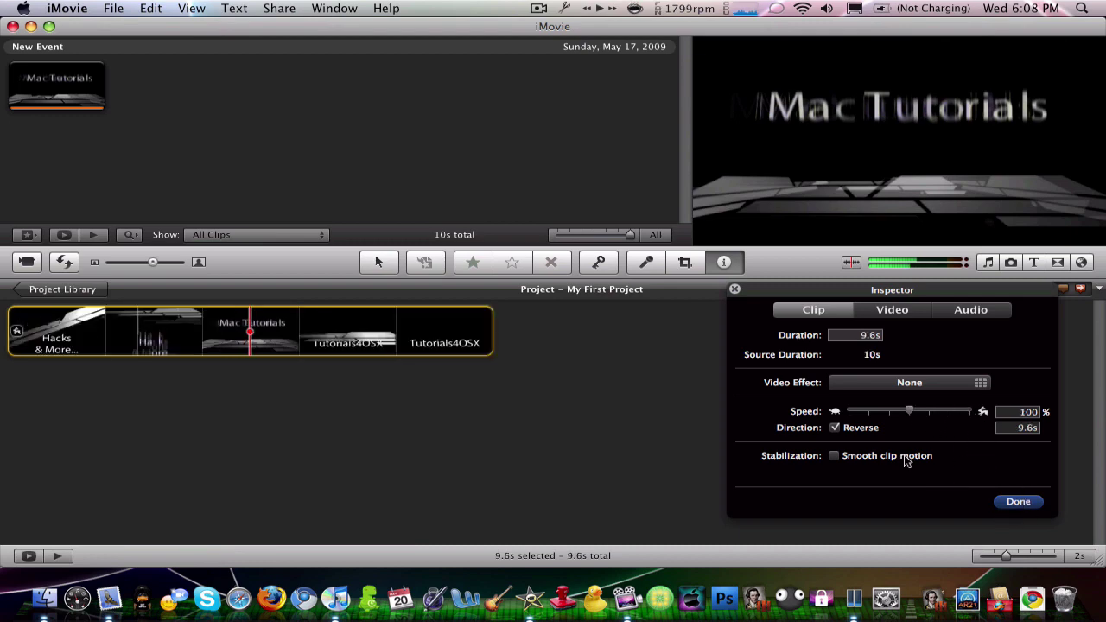
left_click(1018, 501)
key("space")
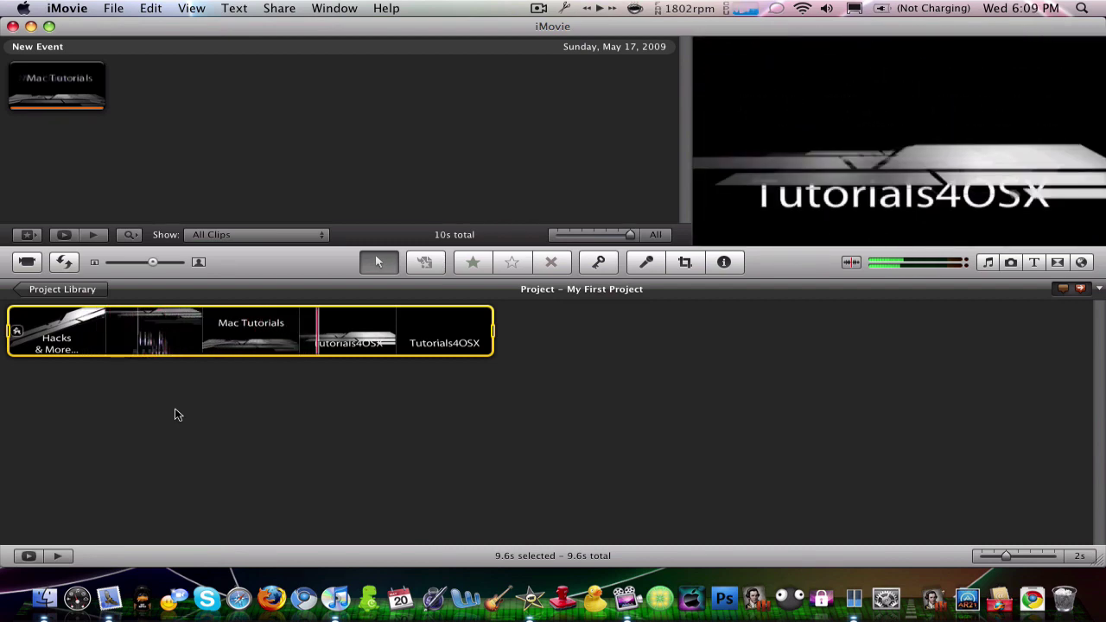
key("i")
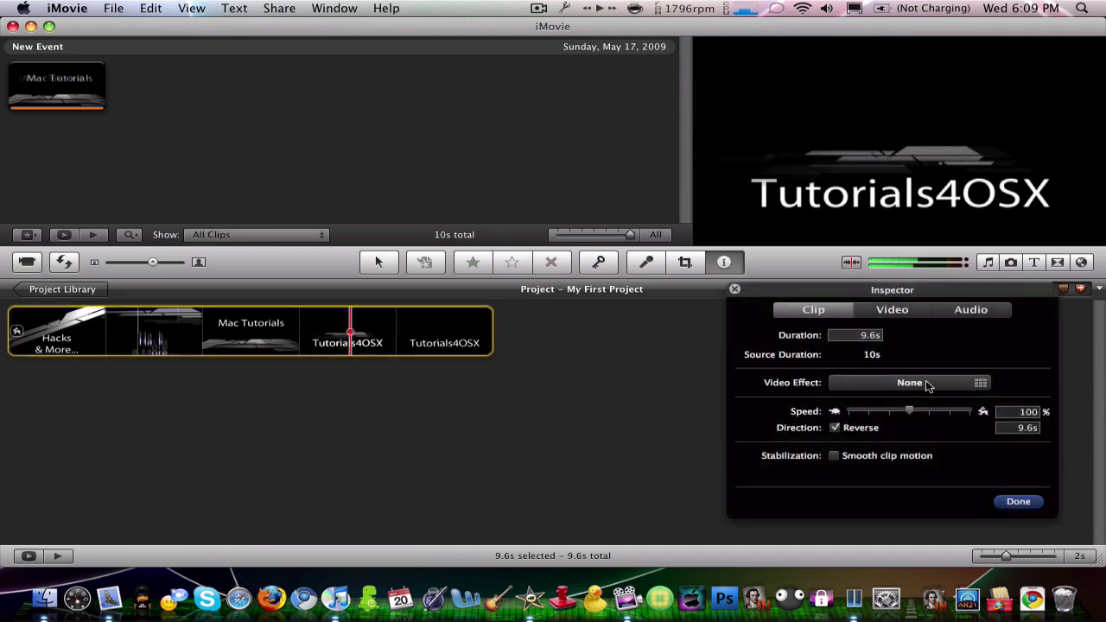
left_click(1018, 502)
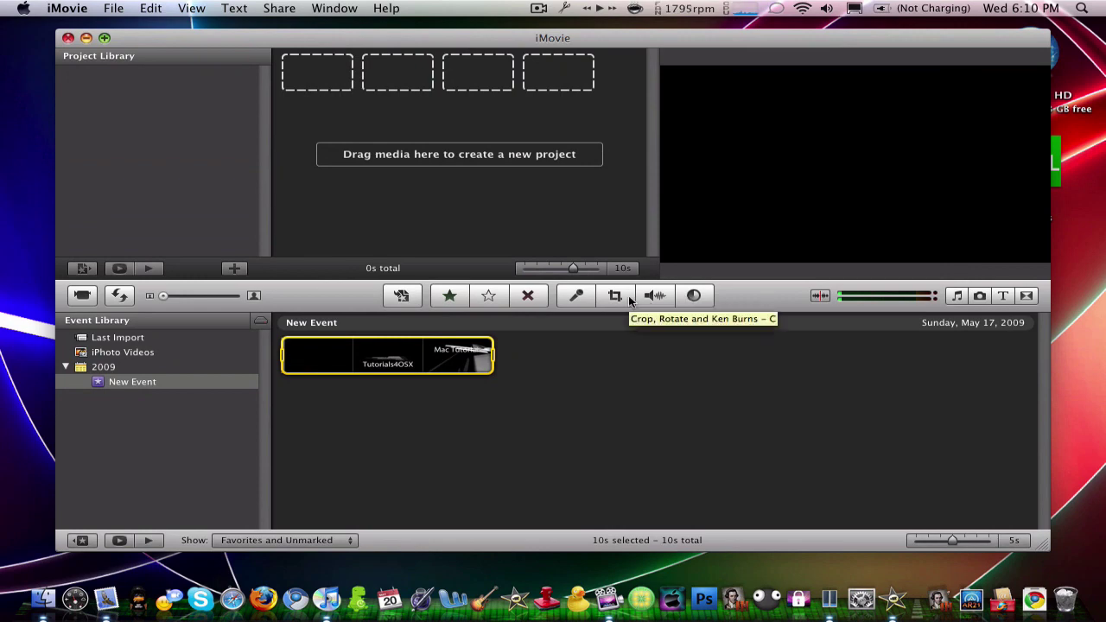
Review the event clip's Adjust Video and Adjust Audio settings, leaving all defaults.
left_click(695, 296)
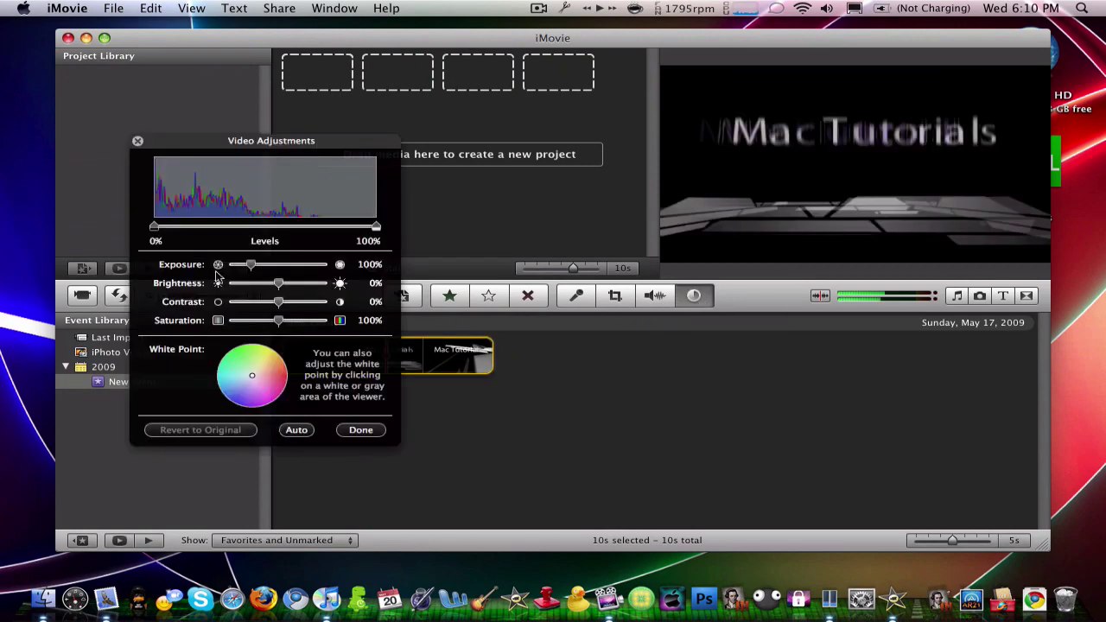
left_click(137, 140)
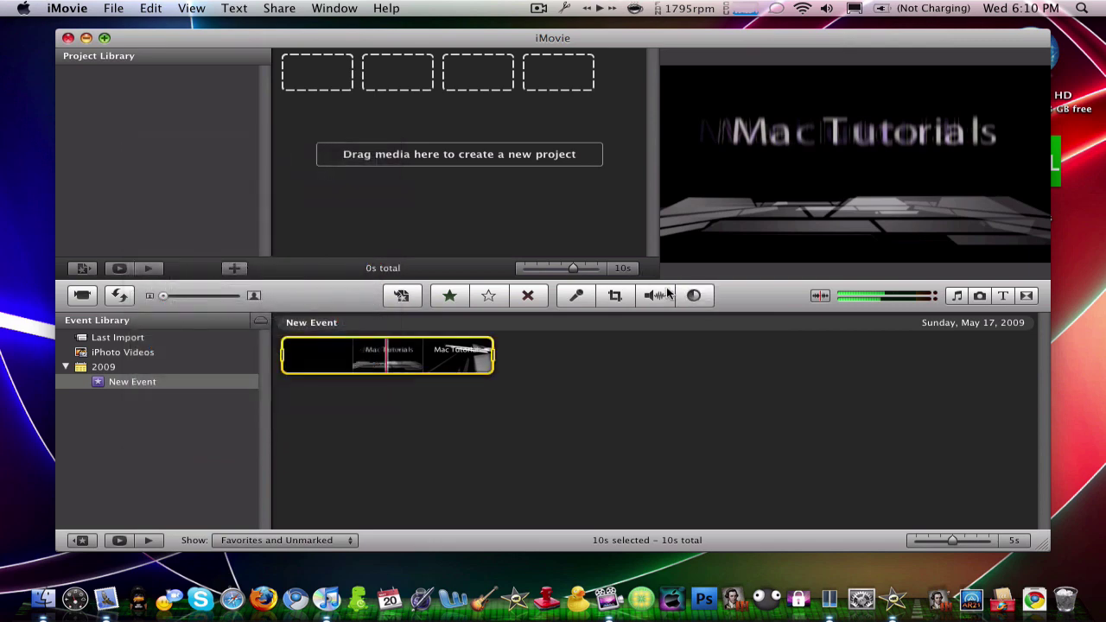
left_click(655, 296)
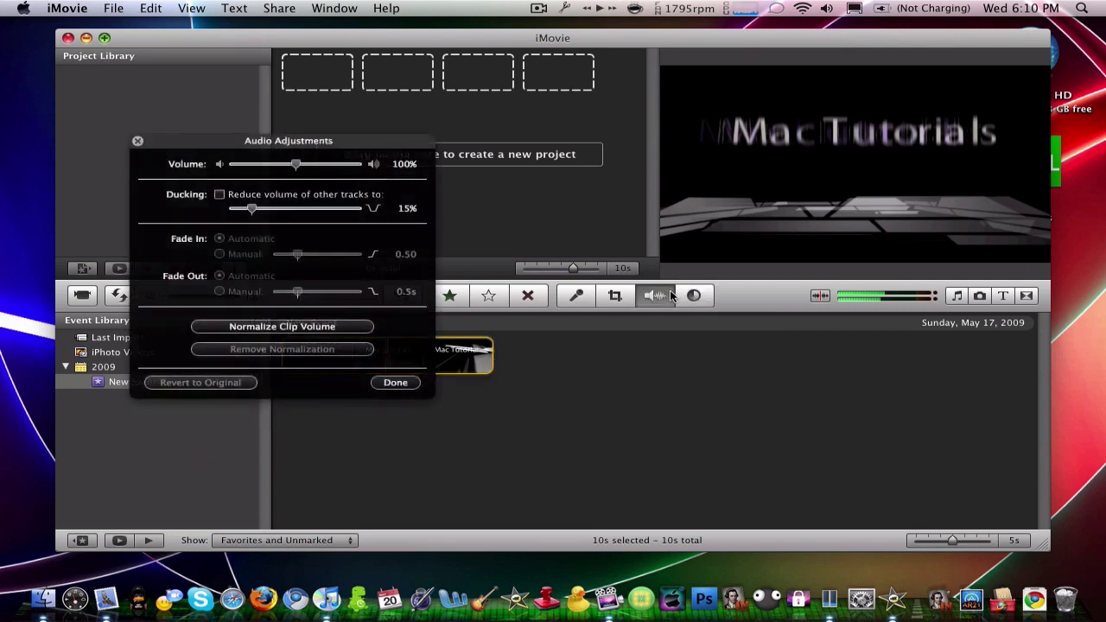
left_click(139, 141)
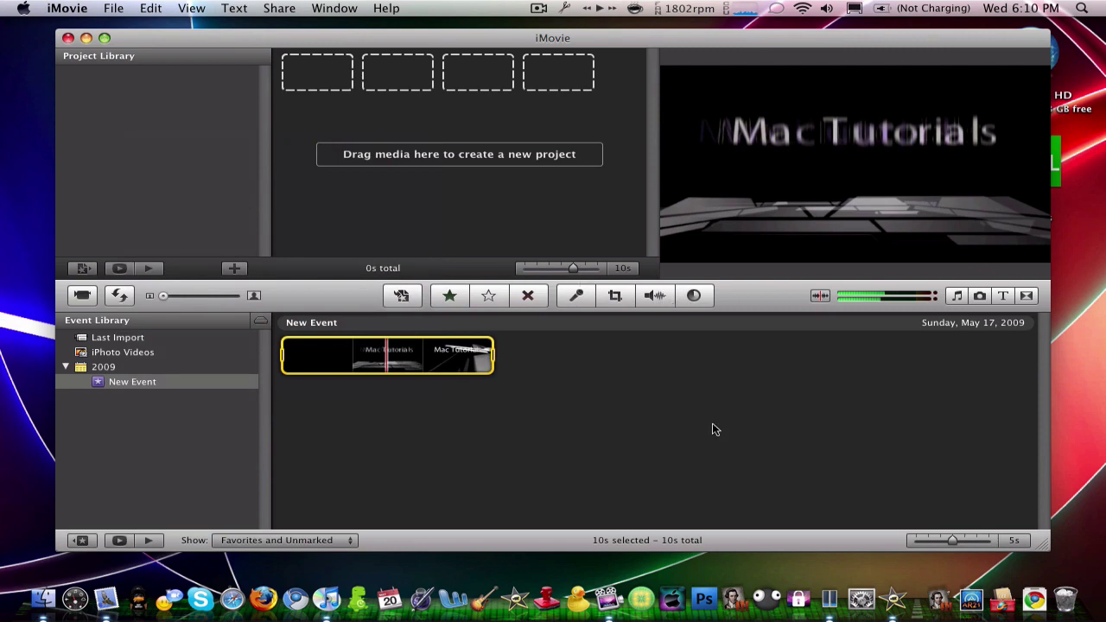
Quit iMovie with Command-Q.
key("super+q")
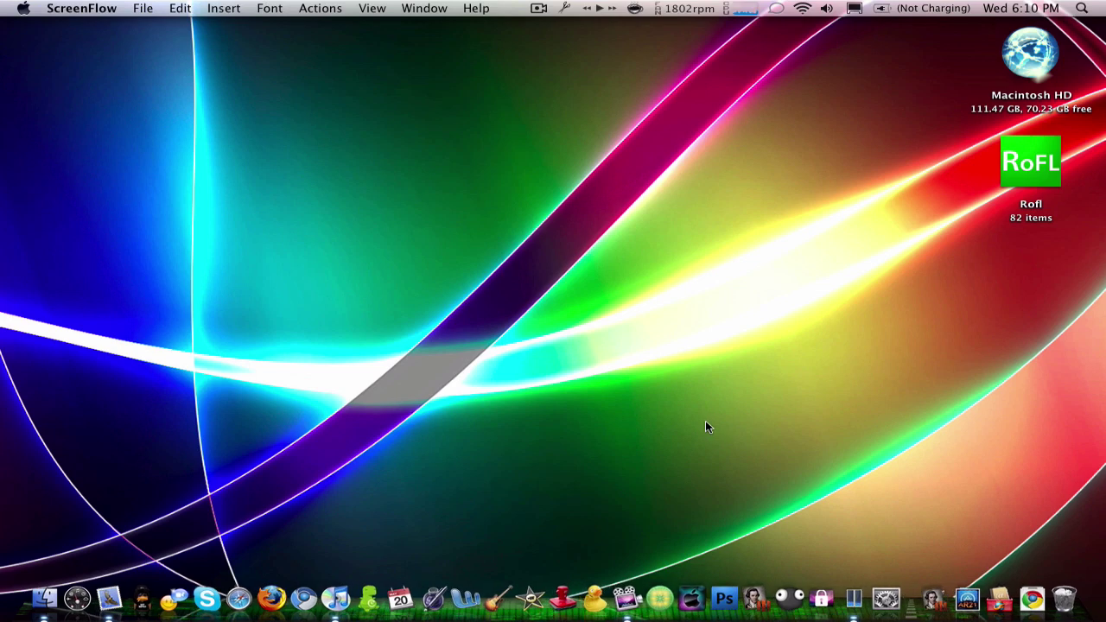